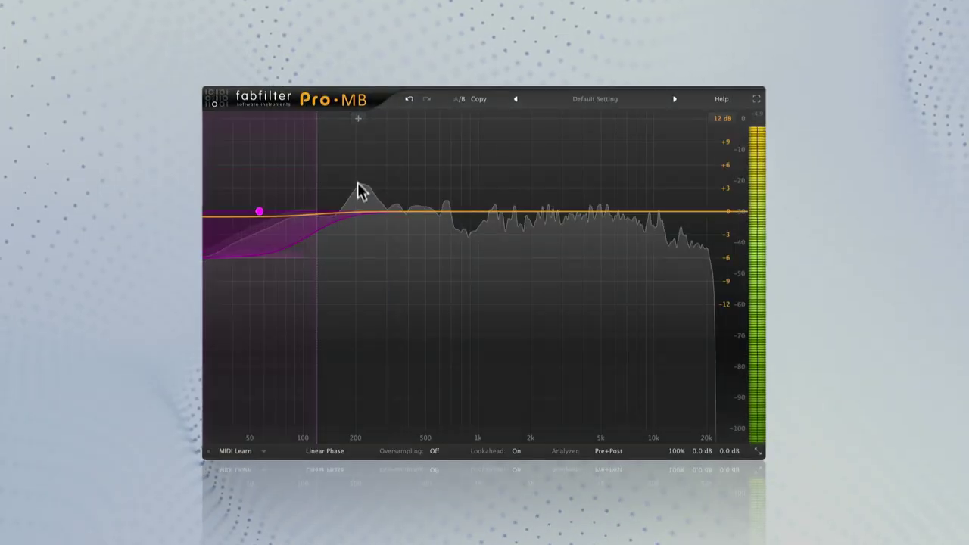
Add bands at about 200 Hz, the upper mids and the highs, then move Band 1's crossover to ~97 Hz.
left_click(366, 115)
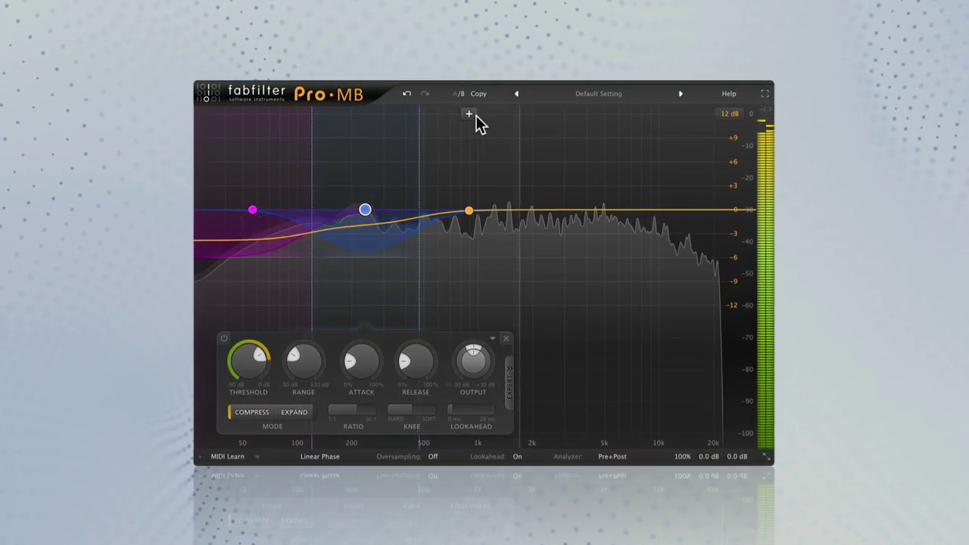
left_click(474, 118)
left_click(585, 112)
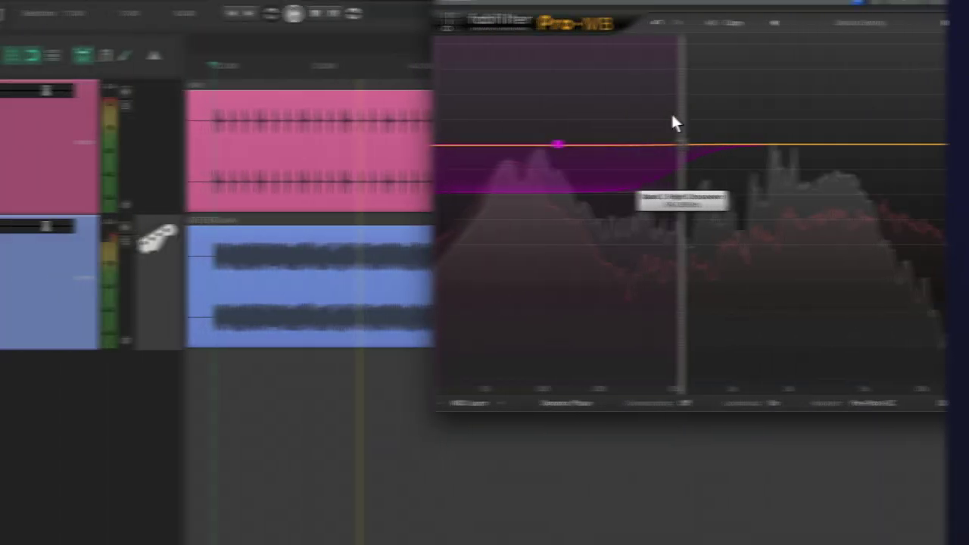
left_click_drag(671, 113, 541, 119)
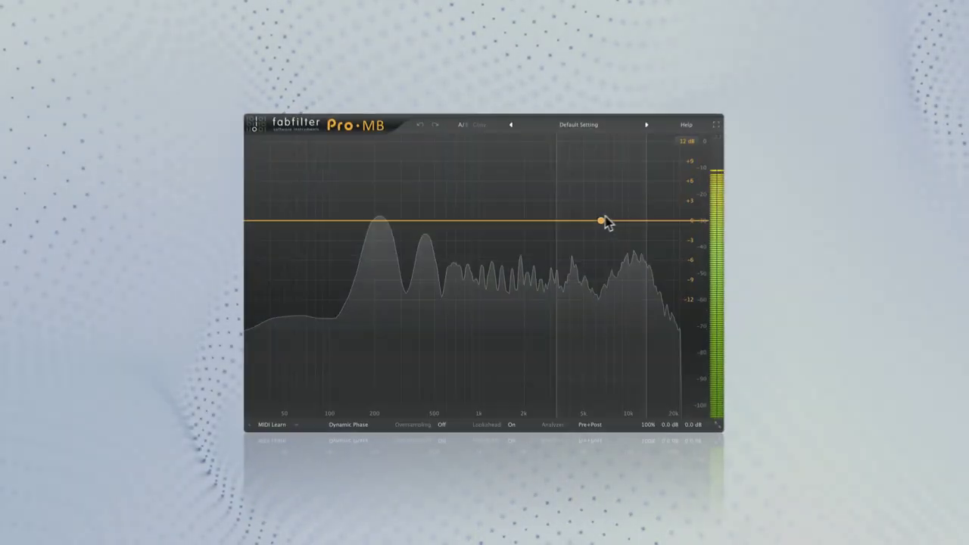
Add one compression band over the sibilant high frequencies.
left_click(630, 220)
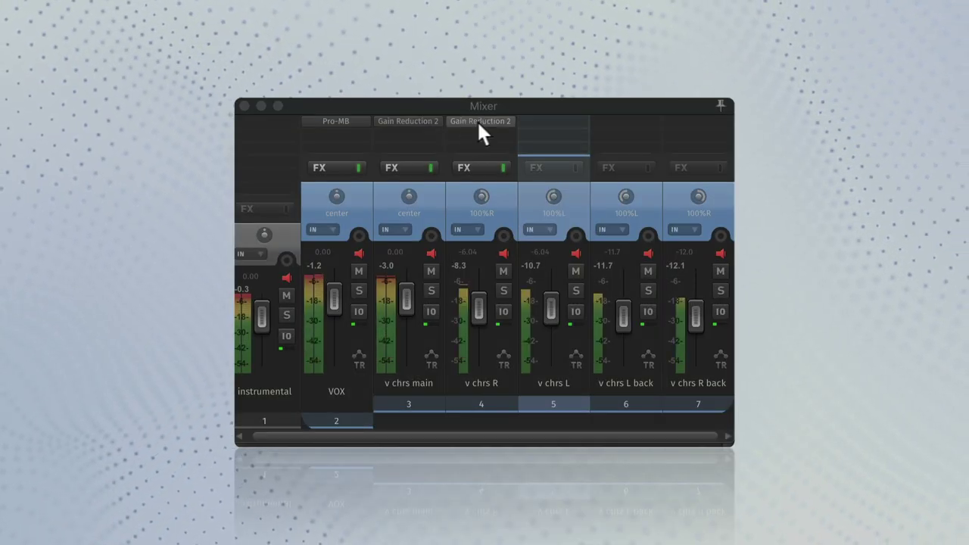
Insert Gain Reduction 2 on mixer channels 5 and 6.
left_click(539, 121)
left_click(608, 122)
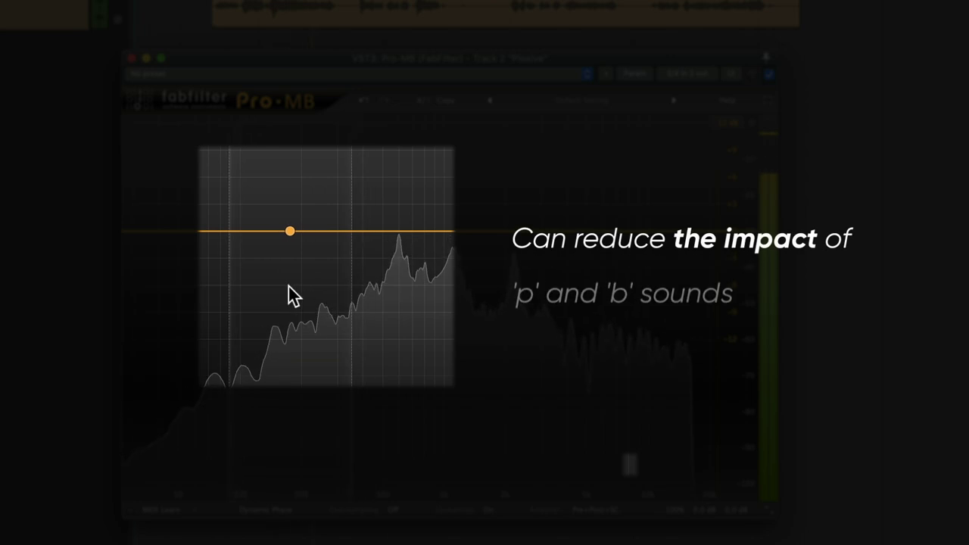
Add a low plosive band, deepen its range, set threshold to -33.15 dB, and compare with bypass.
left_click(288, 286)
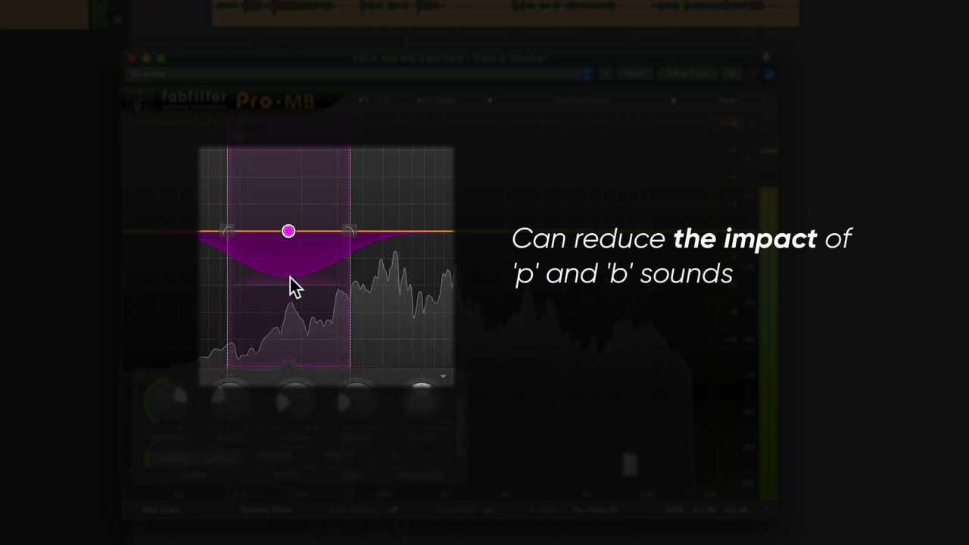
left_click_drag(290, 278, 288, 318)
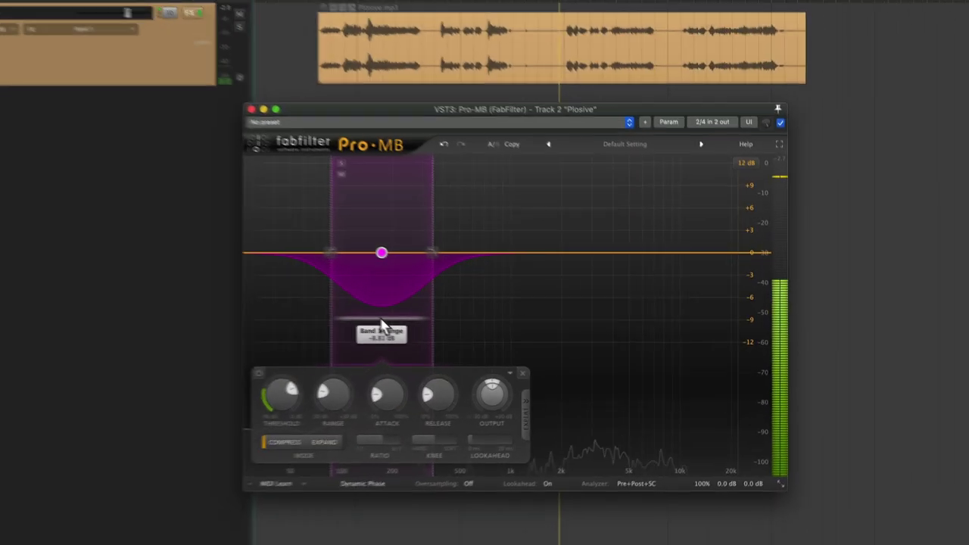
left_click_drag(382, 328, 379, 362)
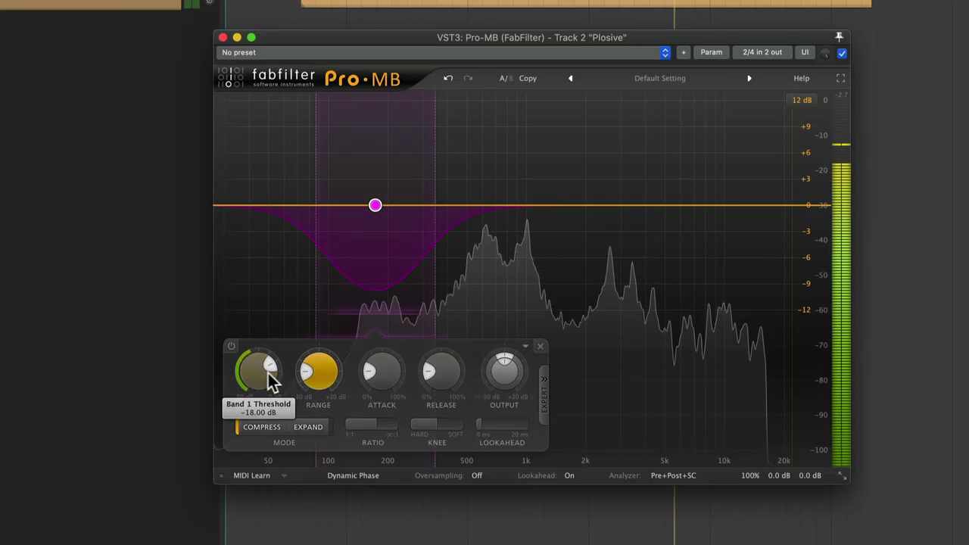
left_click_drag(268, 374, 232, 416)
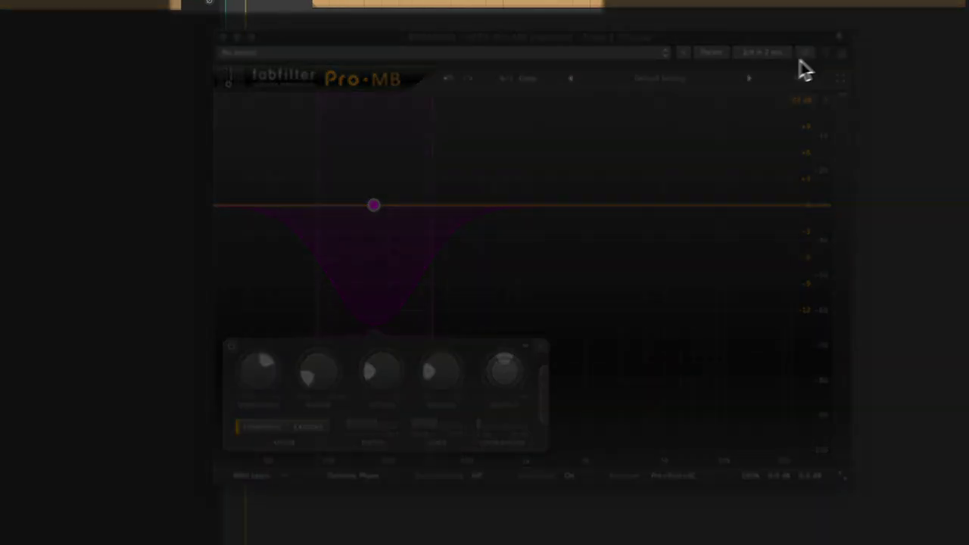
left_click(842, 52)
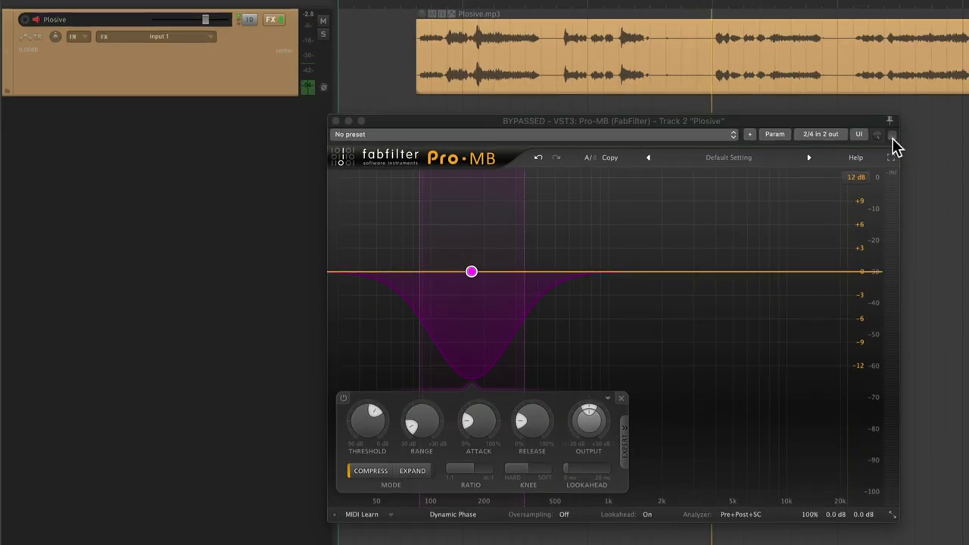
left_click(893, 134)
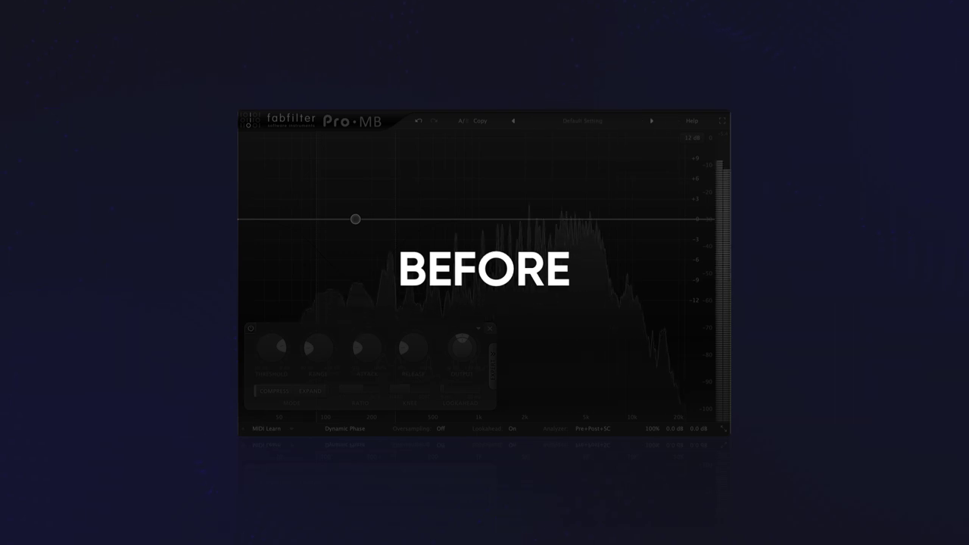
Enable the palm-mute band and switch on Chug Slayer in the BG-Guitars plugin.
left_click(252, 331)
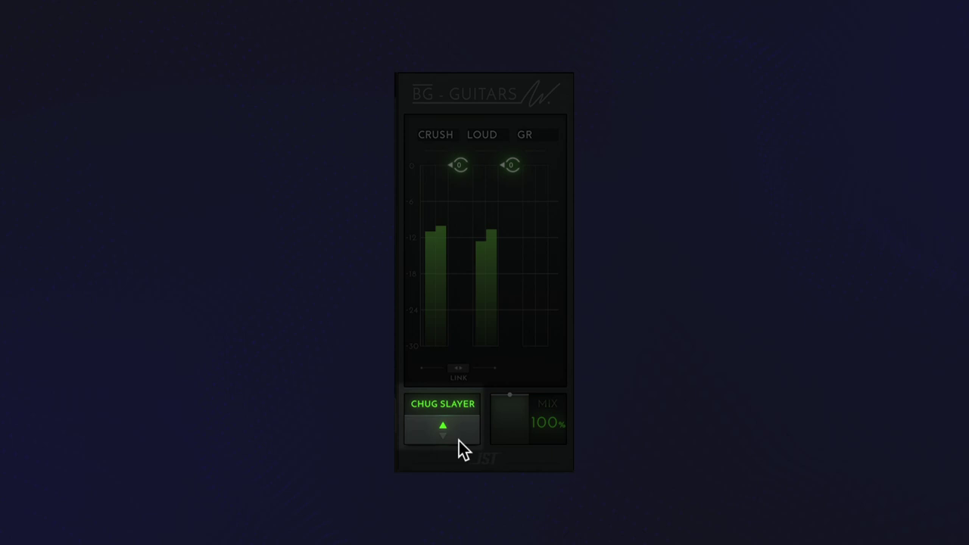
left_click(443, 433)
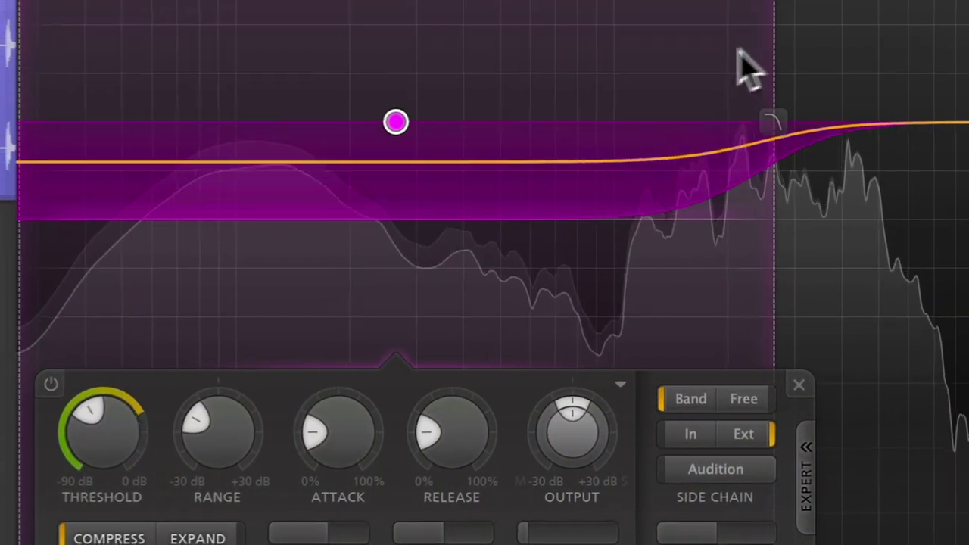
Narrow the low band to below about 100 Hz, select it, and re-enable the plugin.
left_click_drag(748, 70, 504, 53)
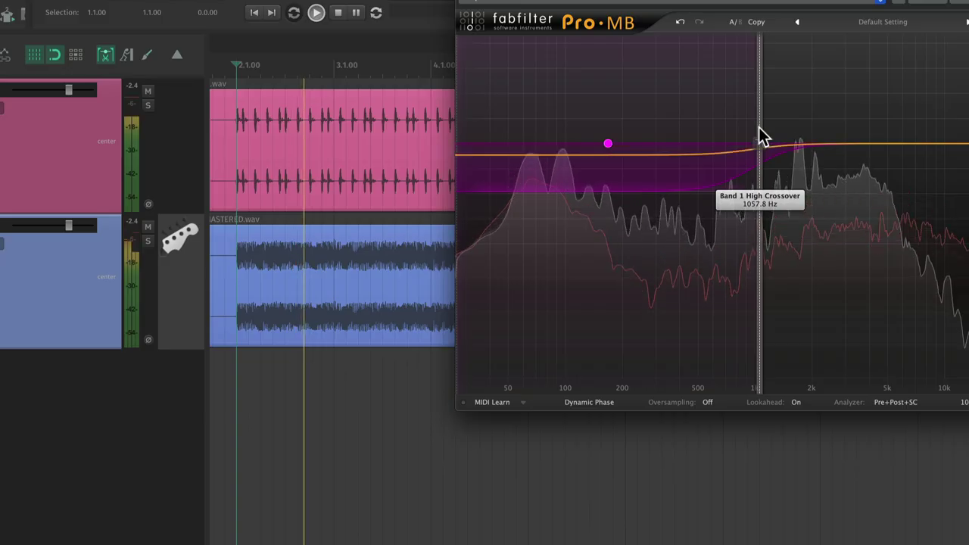
left_click_drag(762, 123, 543, 120)
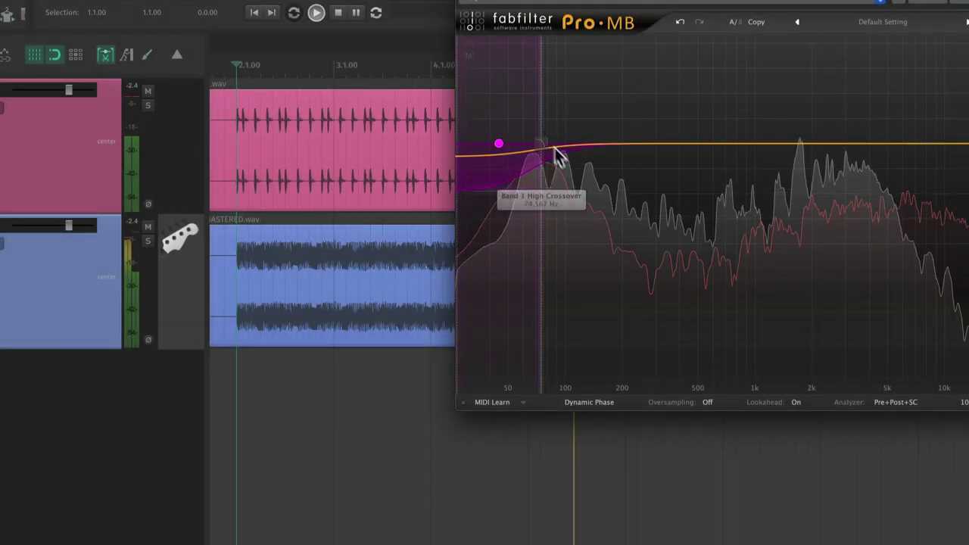
left_click(497, 199)
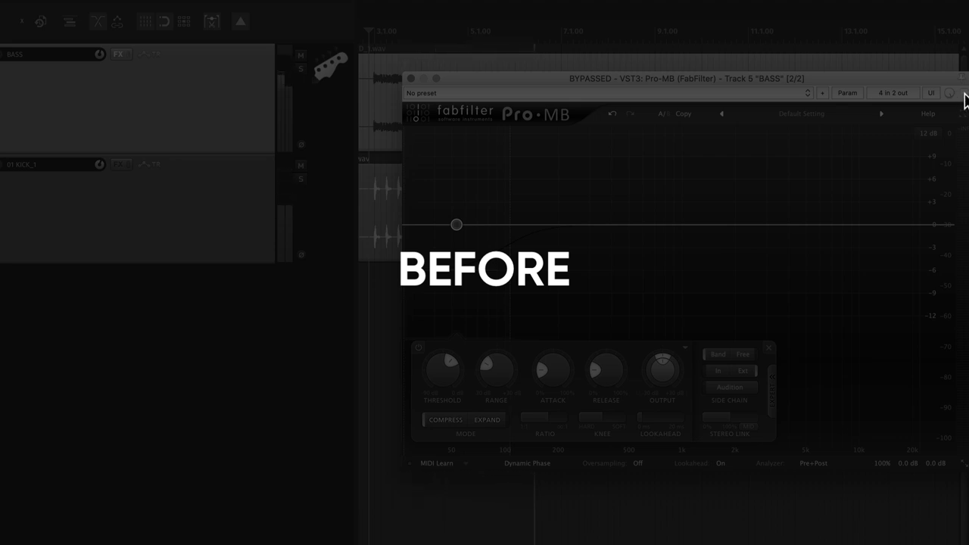
left_click(965, 94)
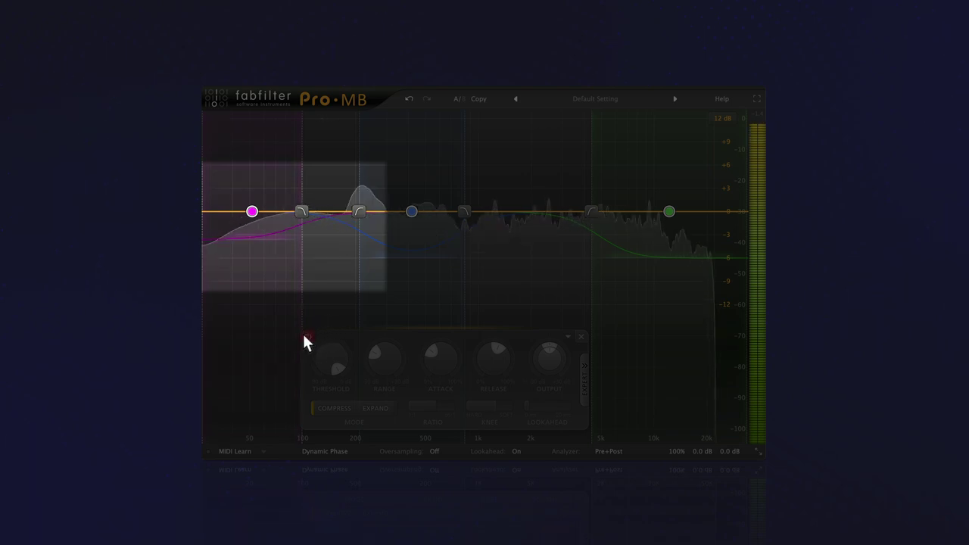
Re-enable the bypassed band, then solo the low, mid and high bands in turn, leaving high soloed.
left_click(306, 337)
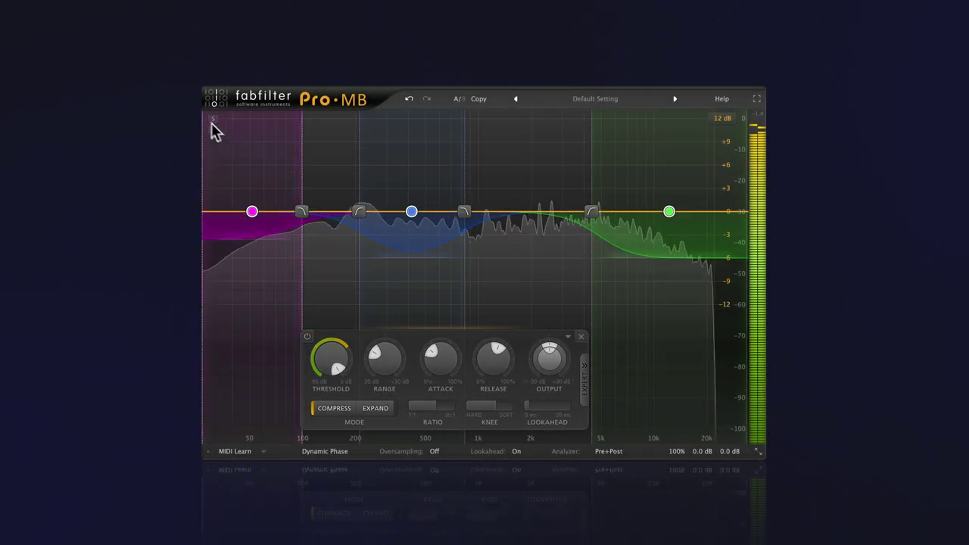
left_click(212, 119)
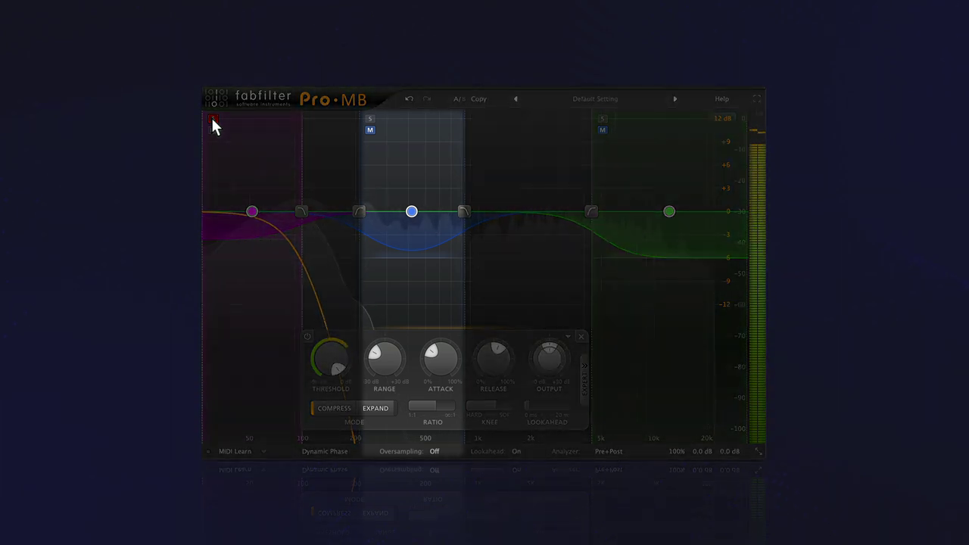
left_click(212, 119)
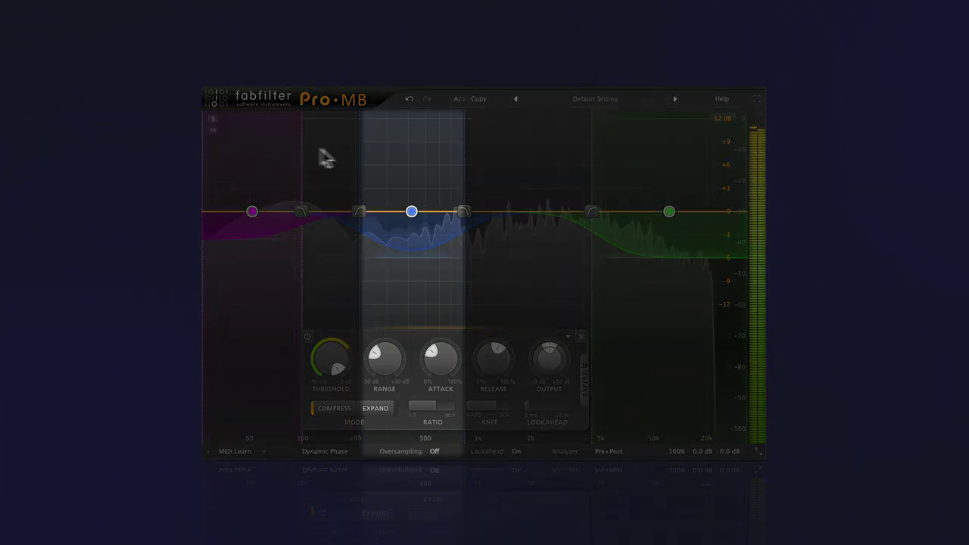
left_click(371, 116)
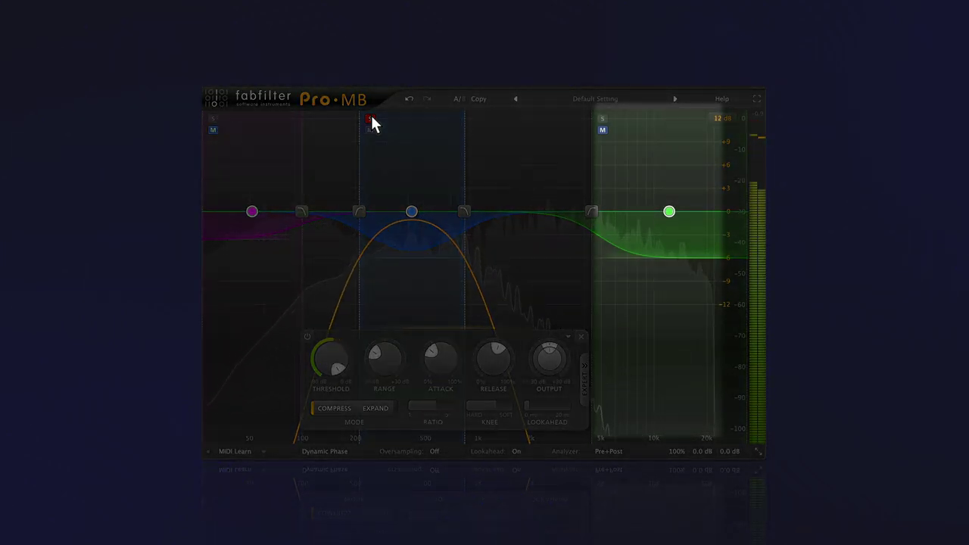
left_click(371, 116)
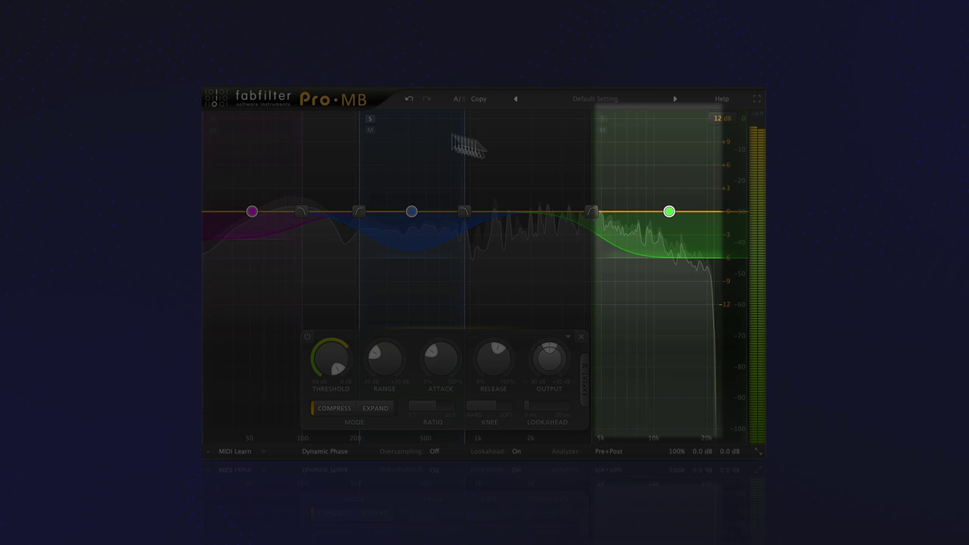
left_click(602, 119)
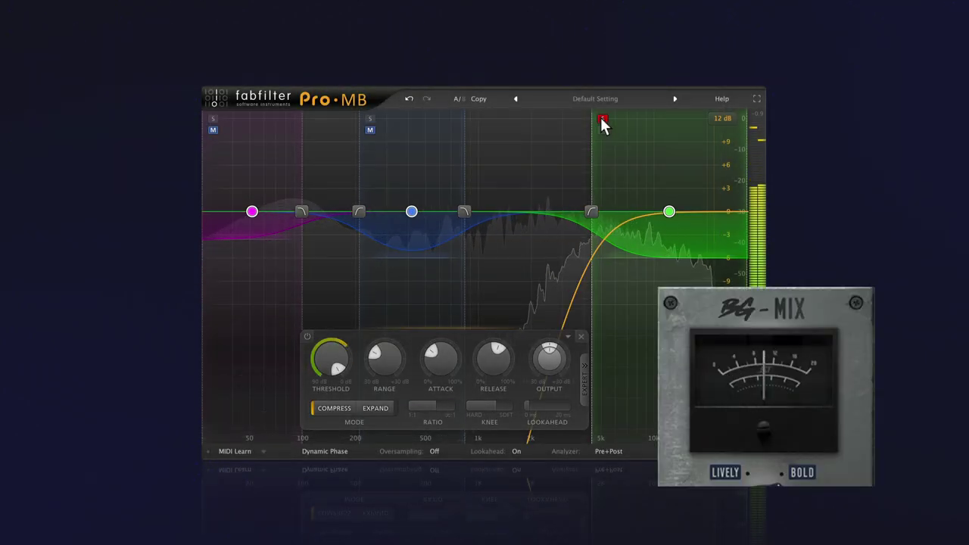
Unsolo the high band and set thresholds: Band 1 about -16 dB, Band 2 -8.60 dB, Band 3 -12.24 dB.
left_click(602, 119)
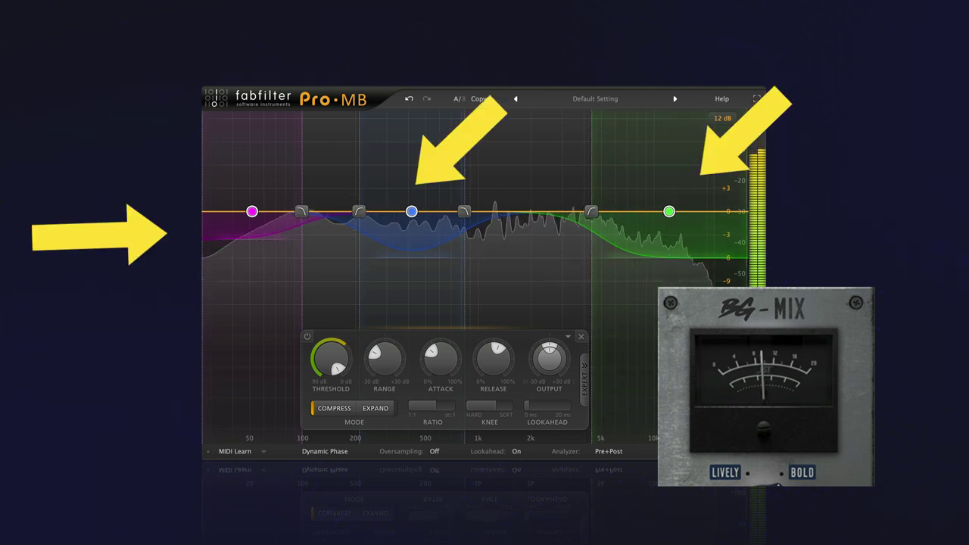
left_click(252, 211)
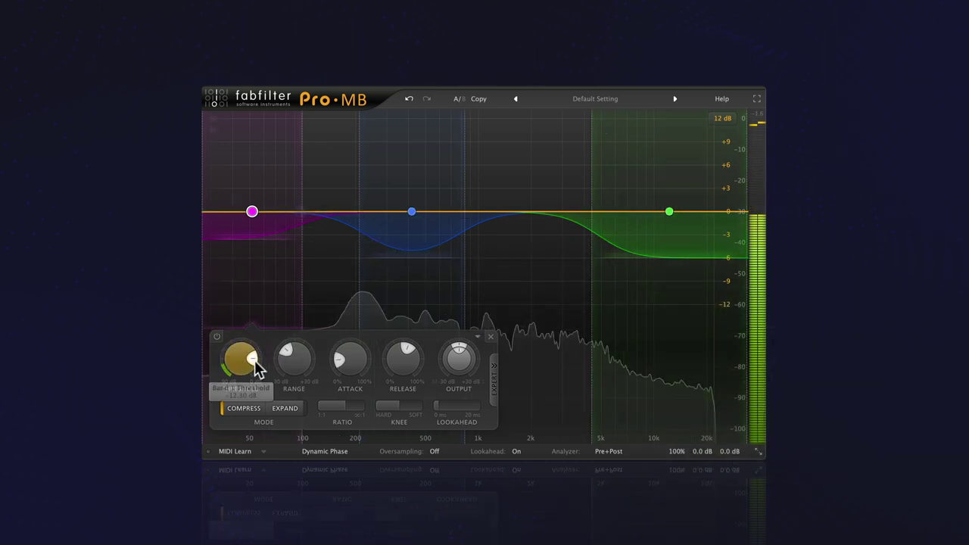
left_click_drag(225, 376, 220, 386)
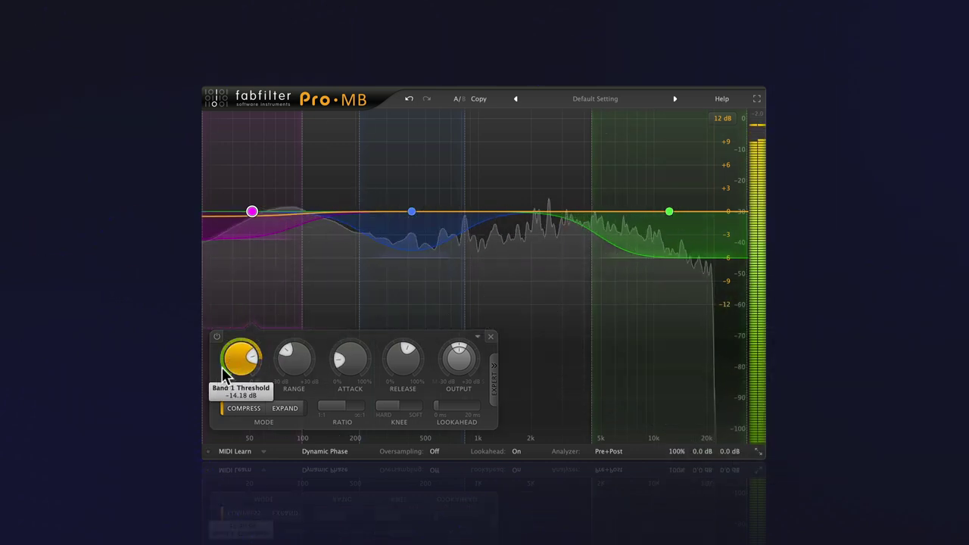
left_click(422, 232)
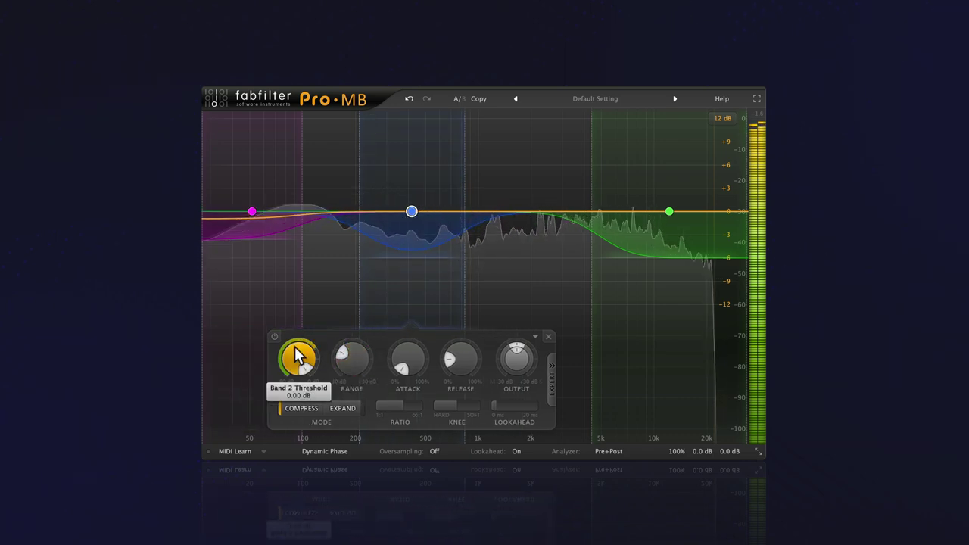
left_click_drag(295, 352, 259, 382)
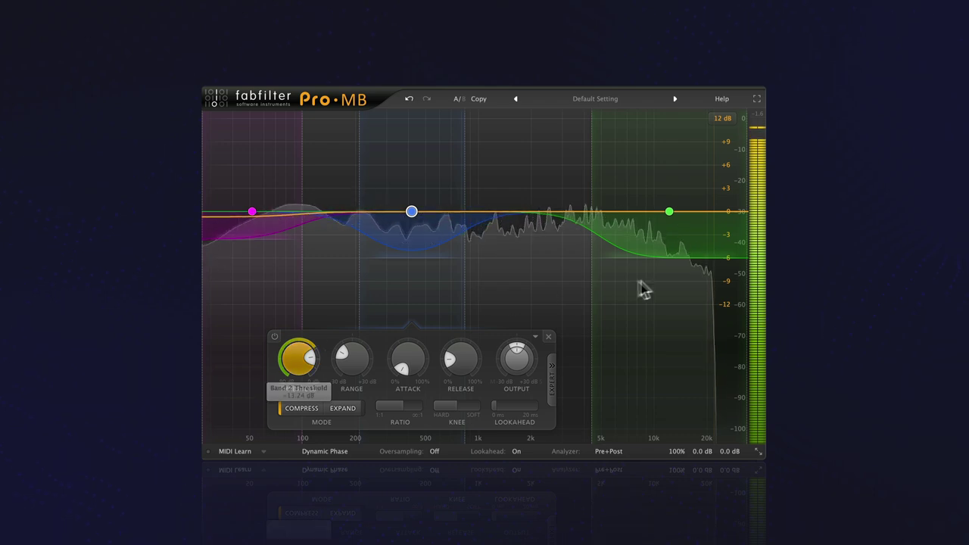
left_click(665, 261)
left_click_drag(517, 351, 446, 422)
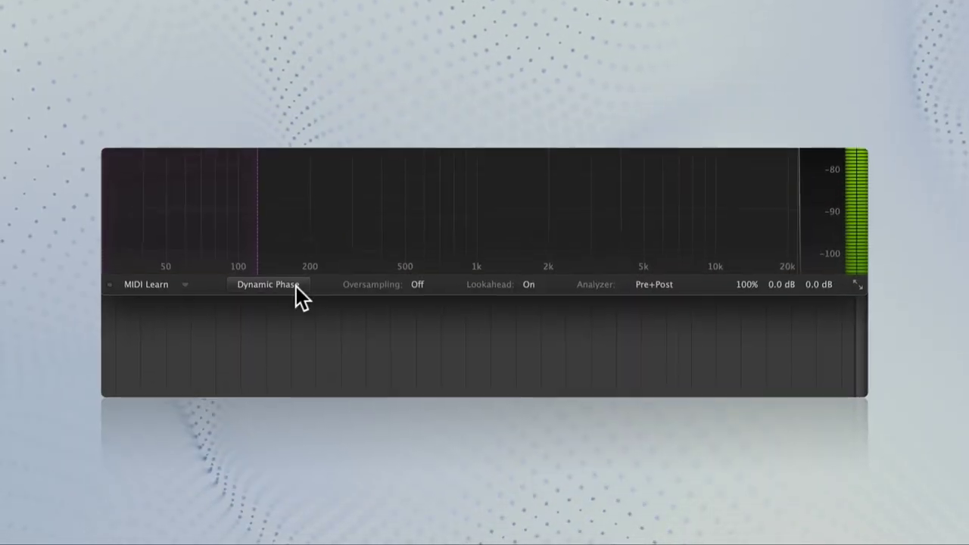
Switch to Linear Phase mode and add three bands around 1 kHz, the upper mids and higher.
left_click(296, 286)
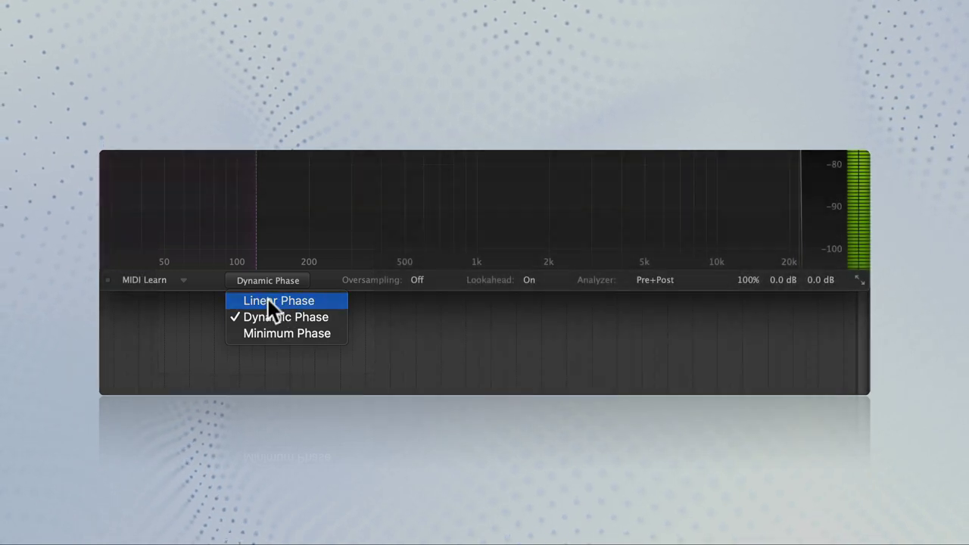
left_click(268, 300)
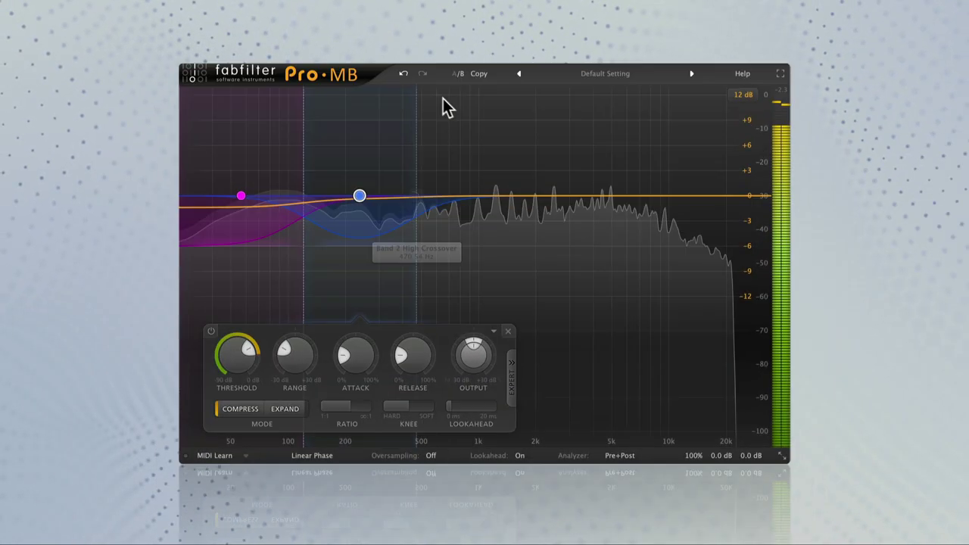
left_click(474, 98)
left_click(585, 99)
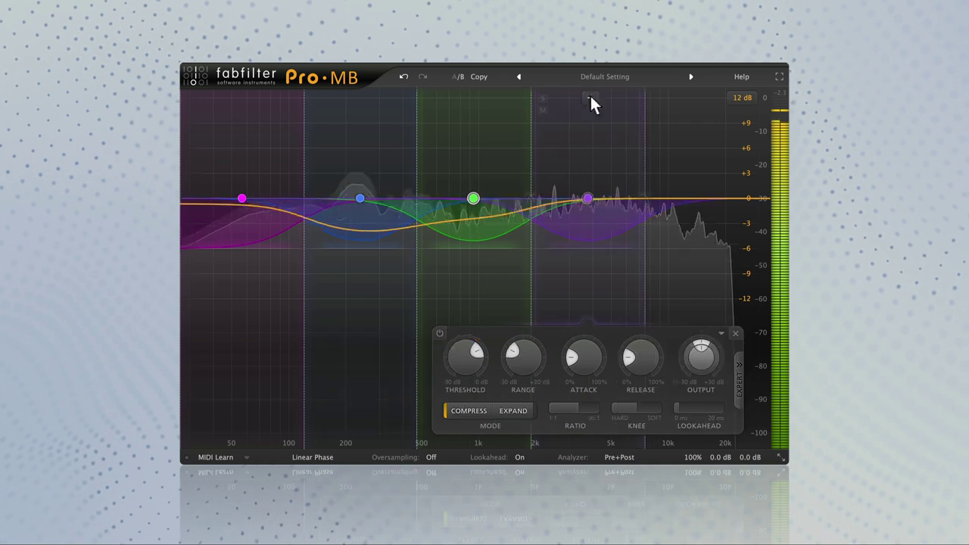
left_click(692, 99)
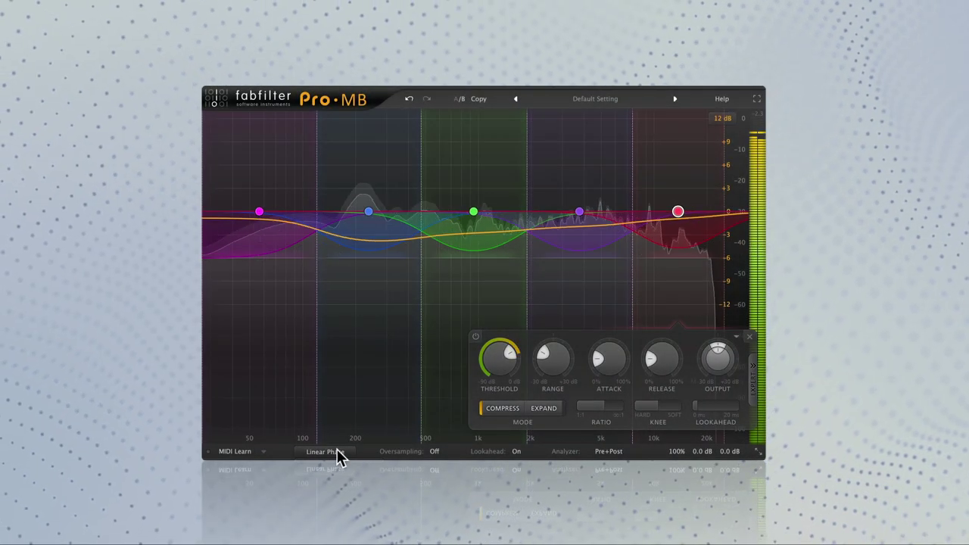
left_click(336, 452)
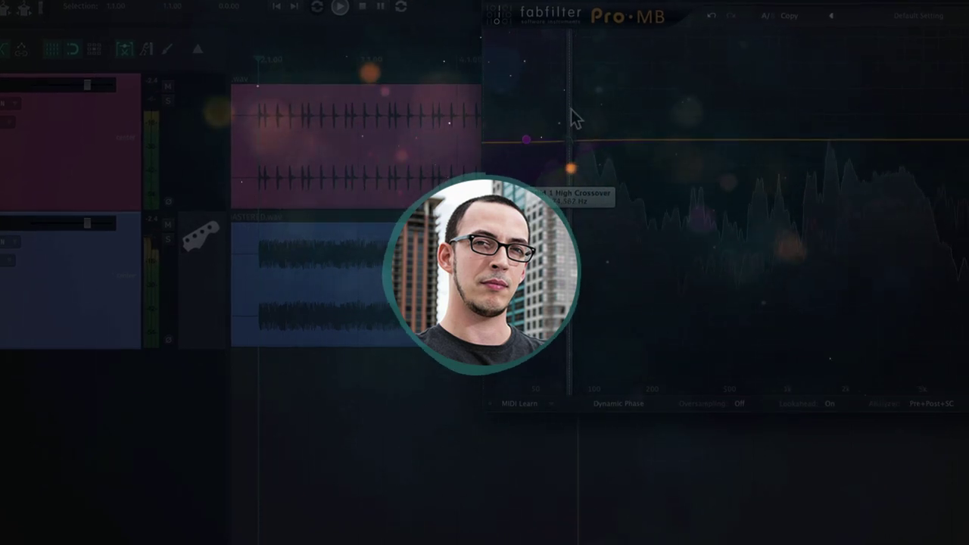
Select Band 1 in the display to bring up its band panel.
left_click(526, 163)
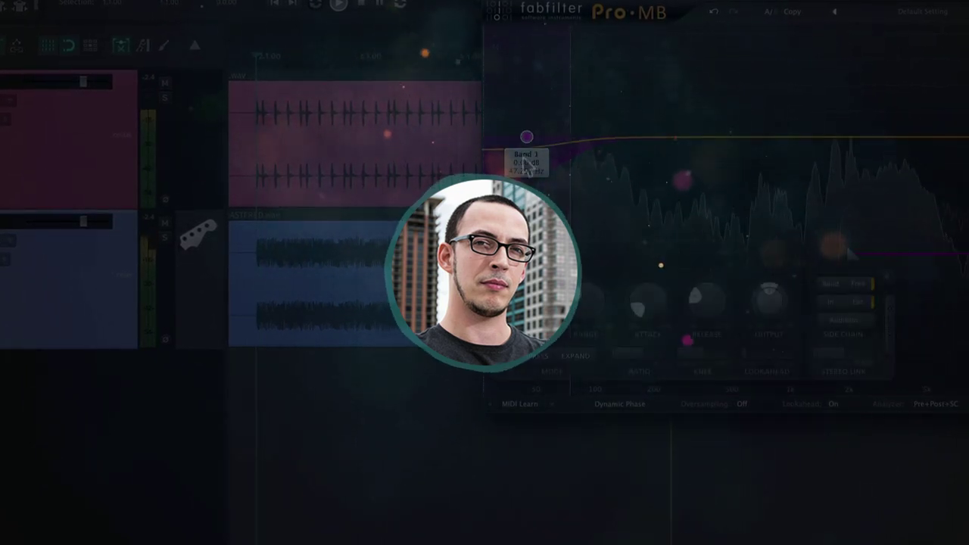